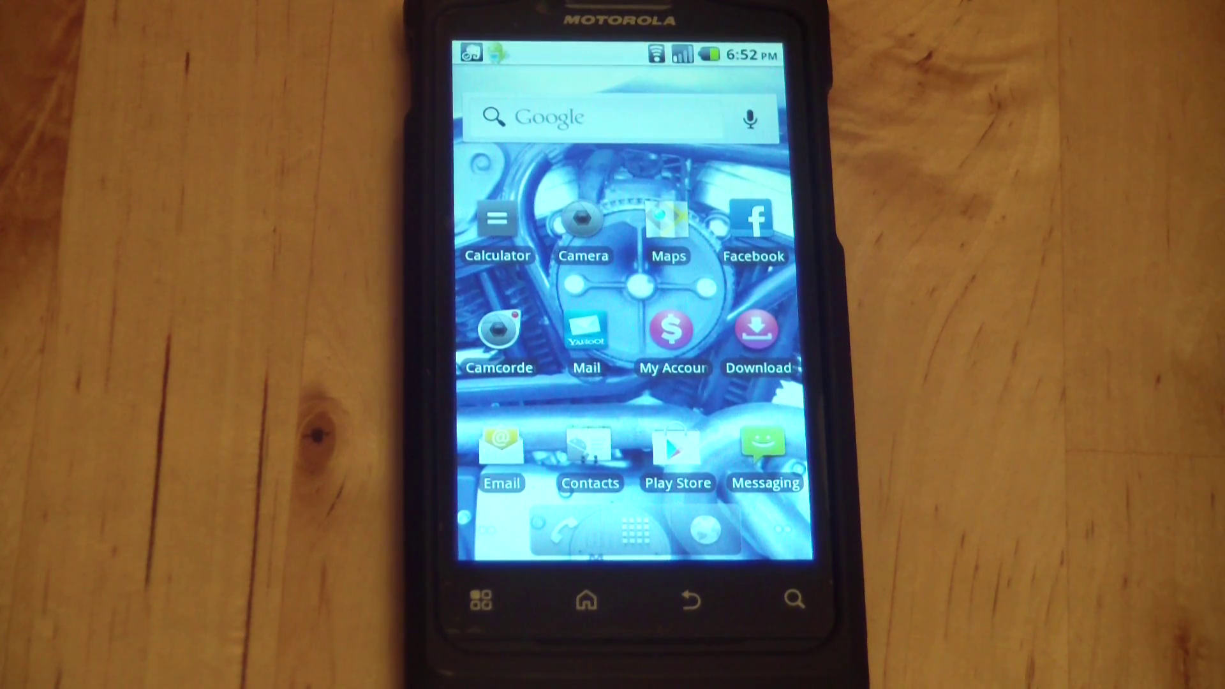
- Launch Settings from the home screen's full app list
left_click(634, 528)
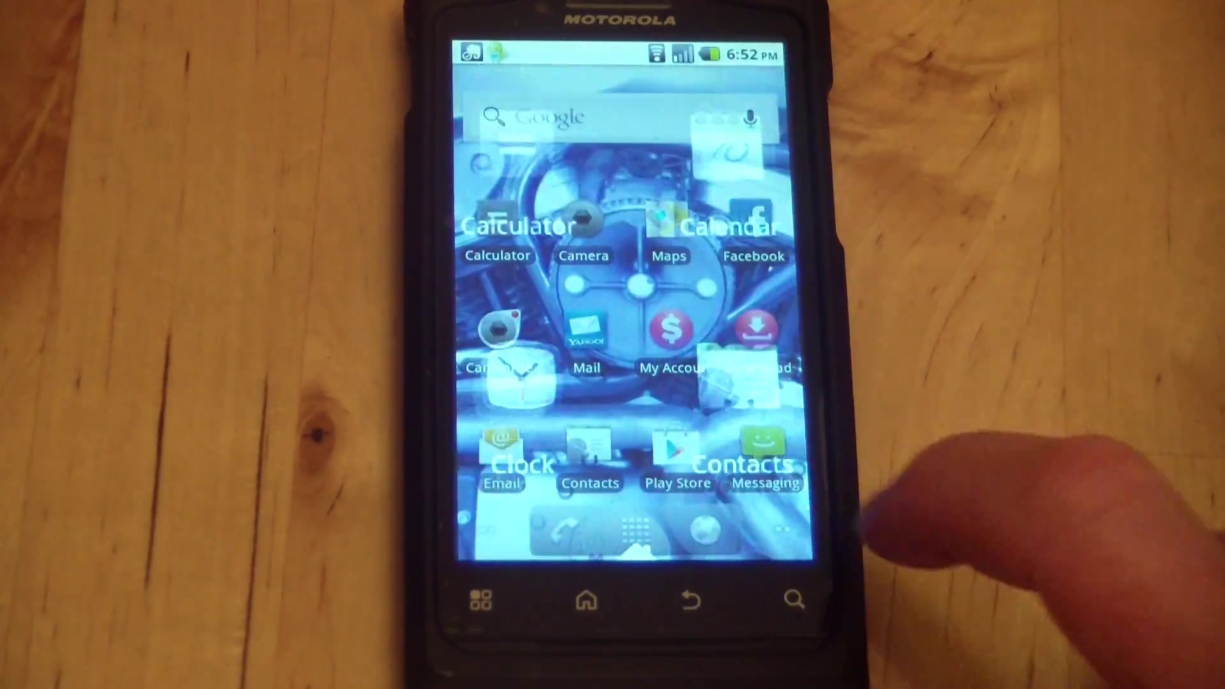
scroll(632, 306, "down", 2)
scroll(632, 306, "down", 3)
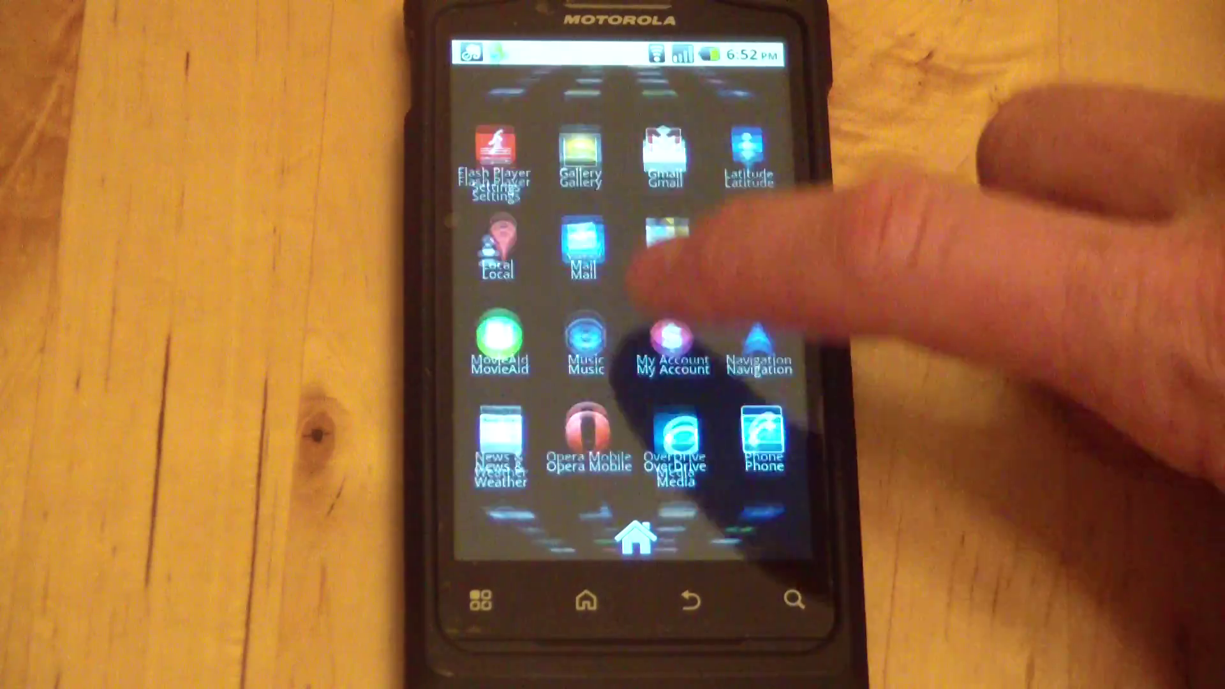
scroll(631, 306, "down", 3)
scroll(632, 335, "down", 2)
left_click(495, 229)
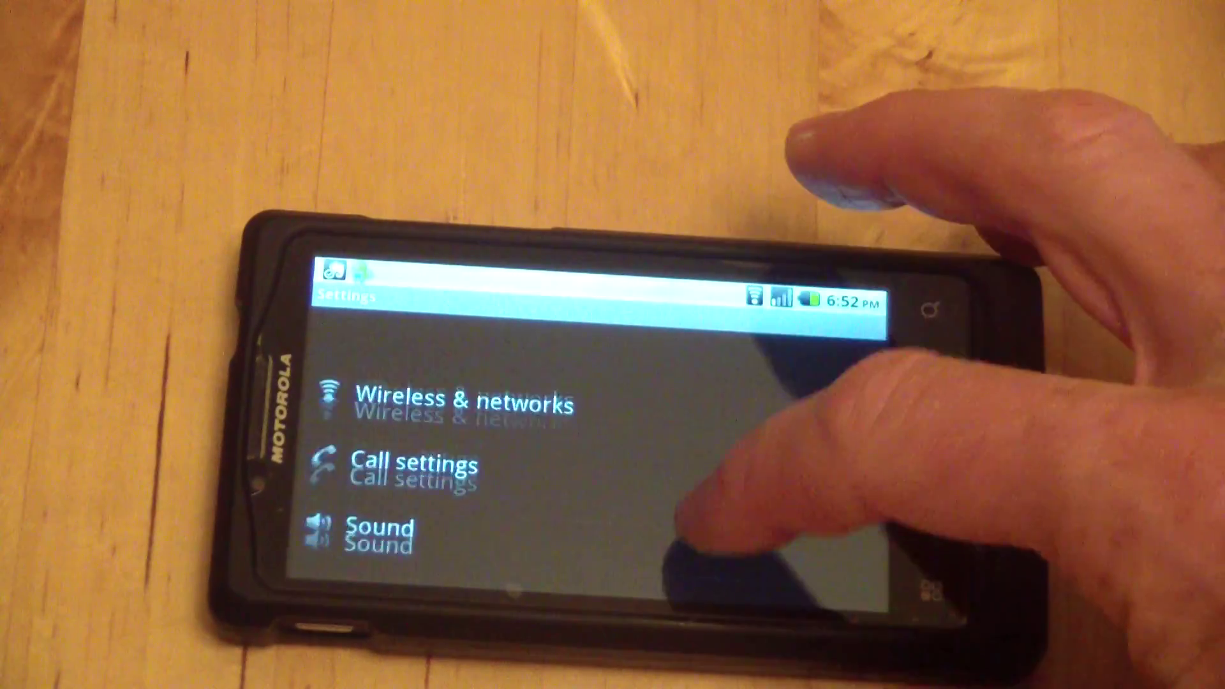
scroll(612, 449, "down", 5)
scroll(683, 421, "up", 3)
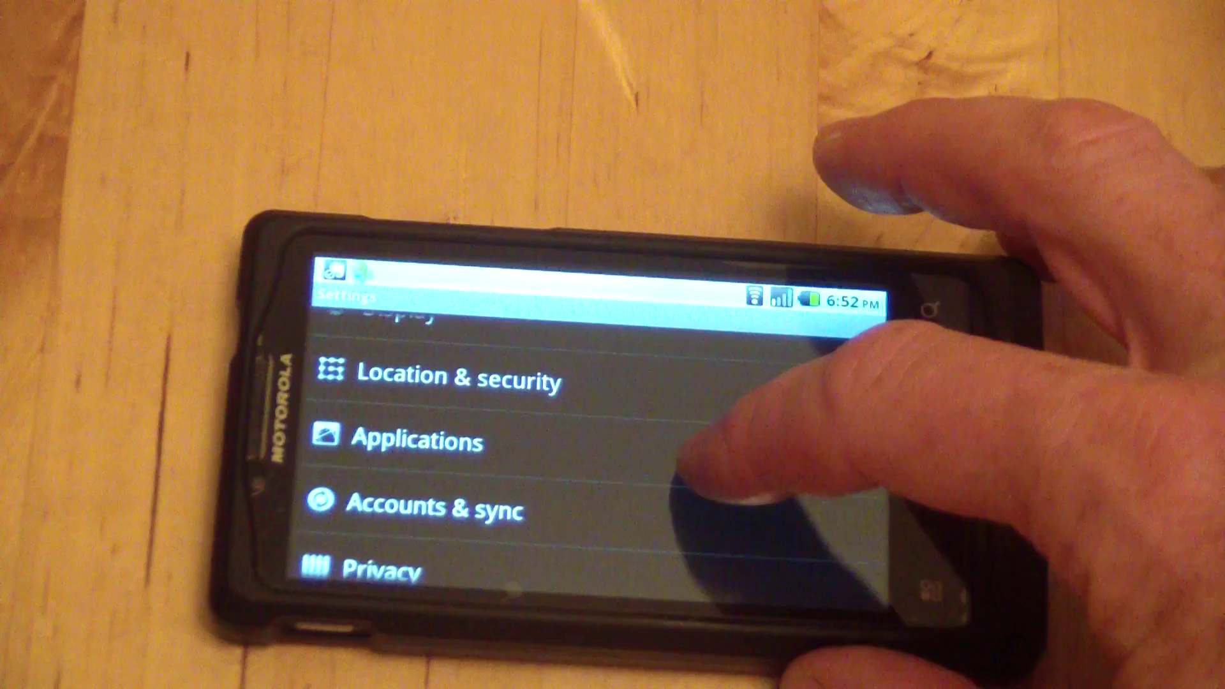
- Go into Applications to reach the downloaded apps list
left_click(574, 435)
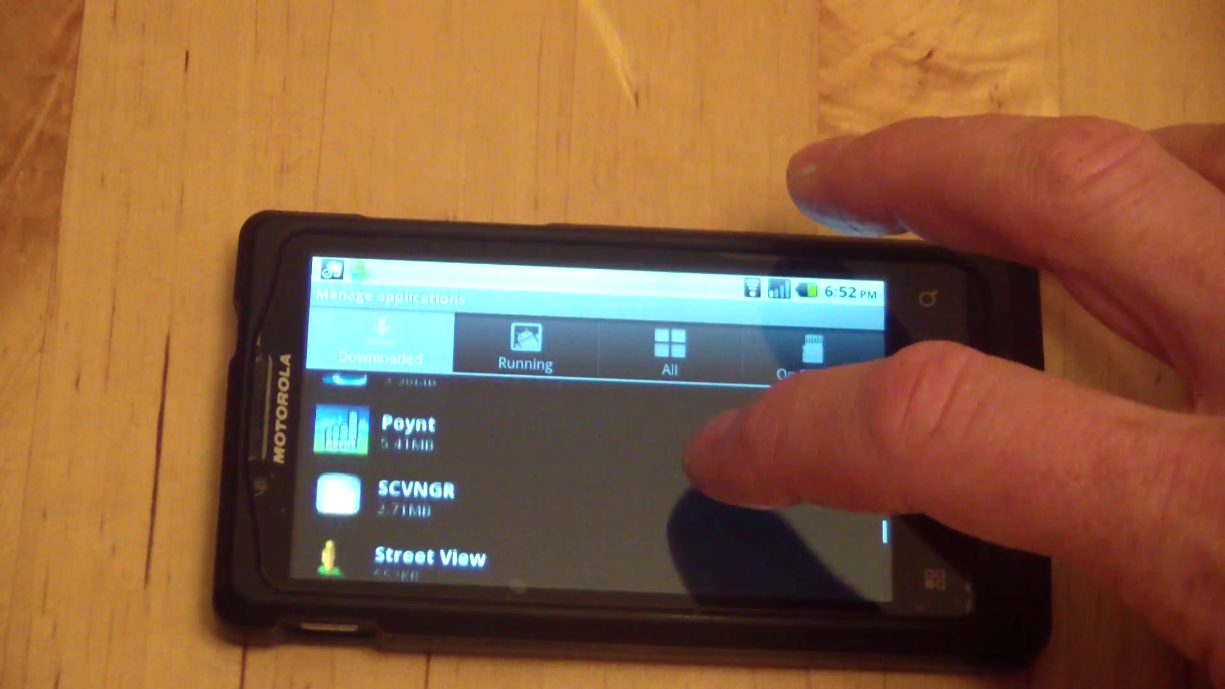
scroll(670, 517, "down", 4)
scroll(688, 498, "up", 3)
scroll(670, 478, "down", 1)
- Uninstall SwiftKey 3 Trial from its app info page and confirm, returning to the Downloaded list
left_click(574, 465)
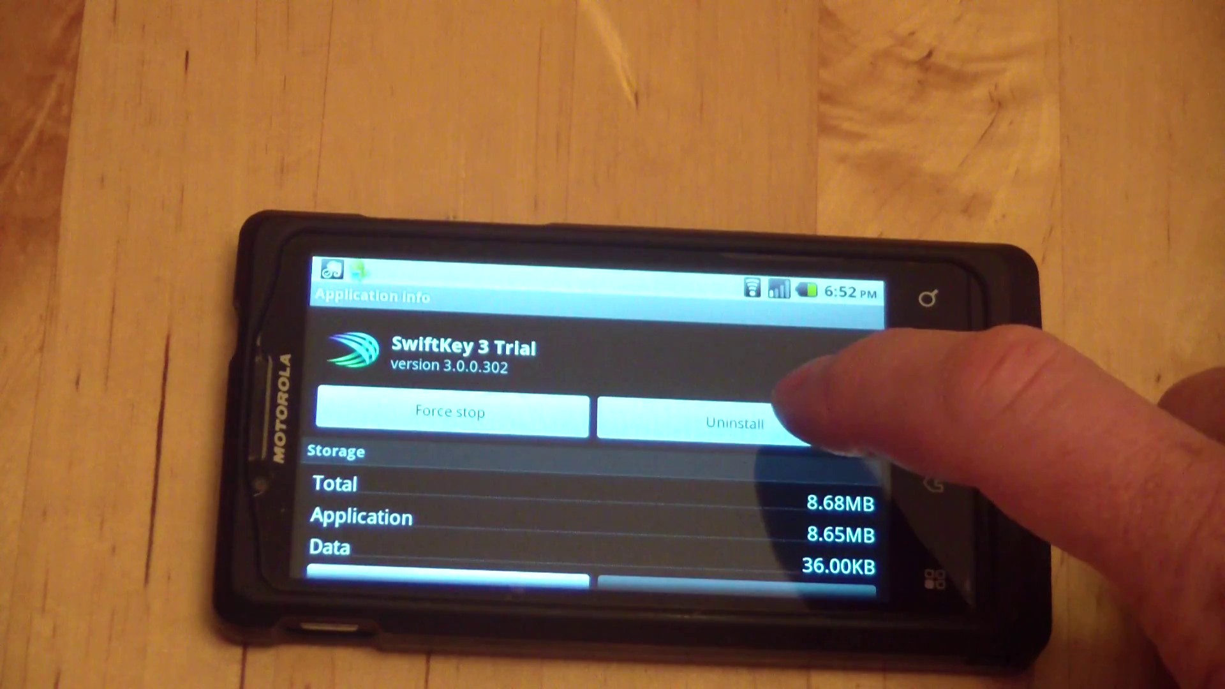
left_click(794, 423)
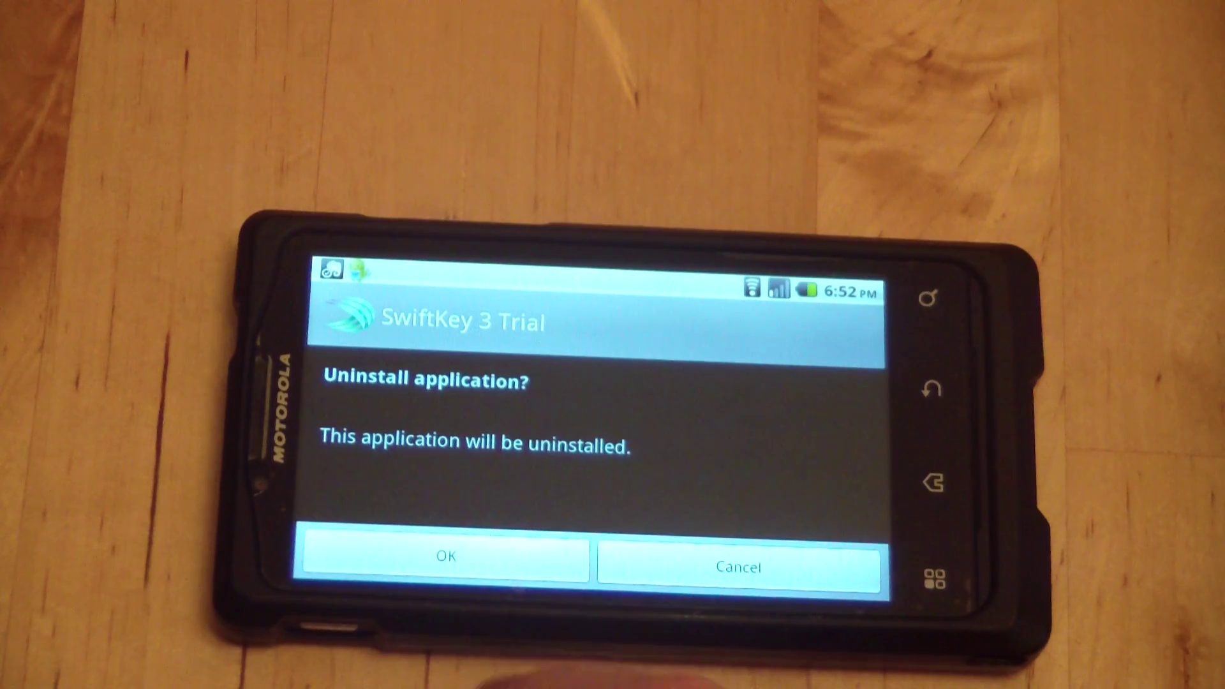
left_click(450, 555)
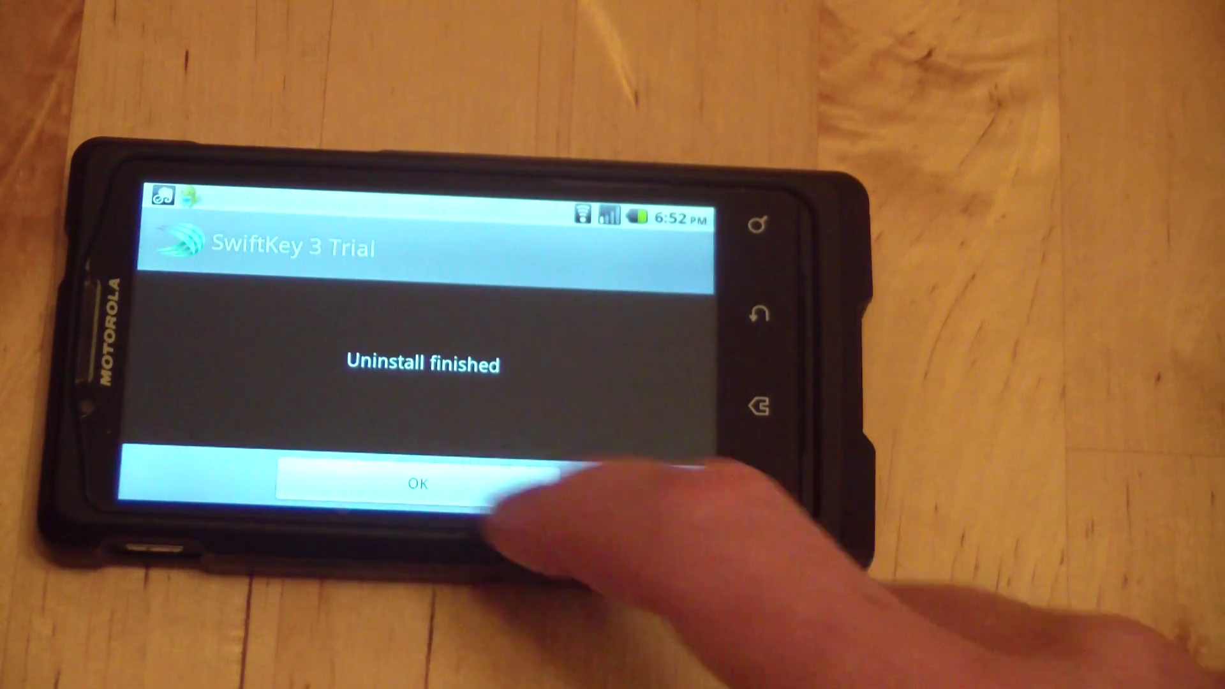
left_click(478, 483)
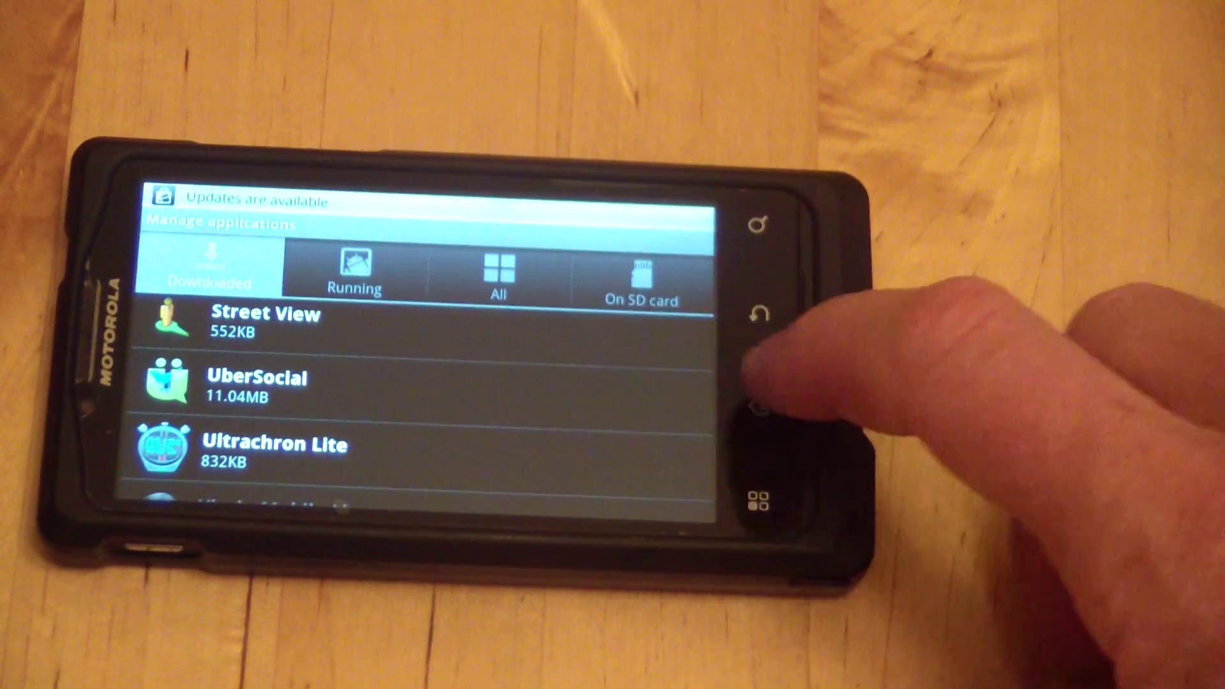
left_click_drag(601, 370, 613, 470)
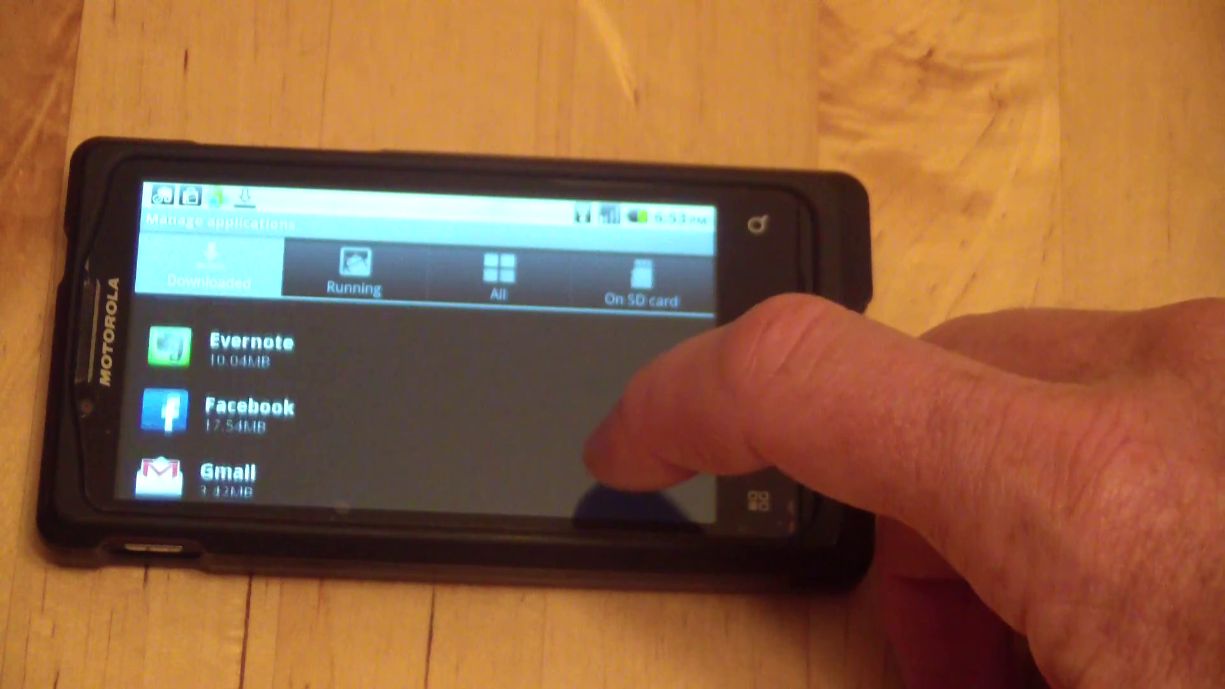
left_click_drag(574, 498, 794, 206)
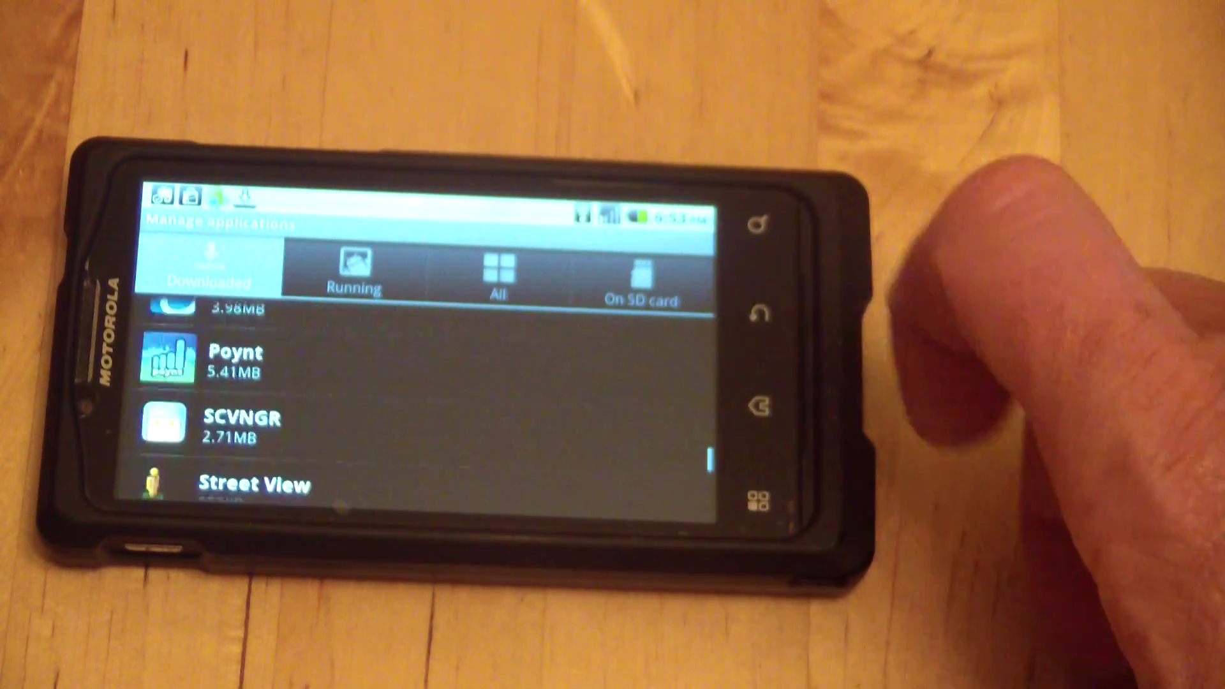